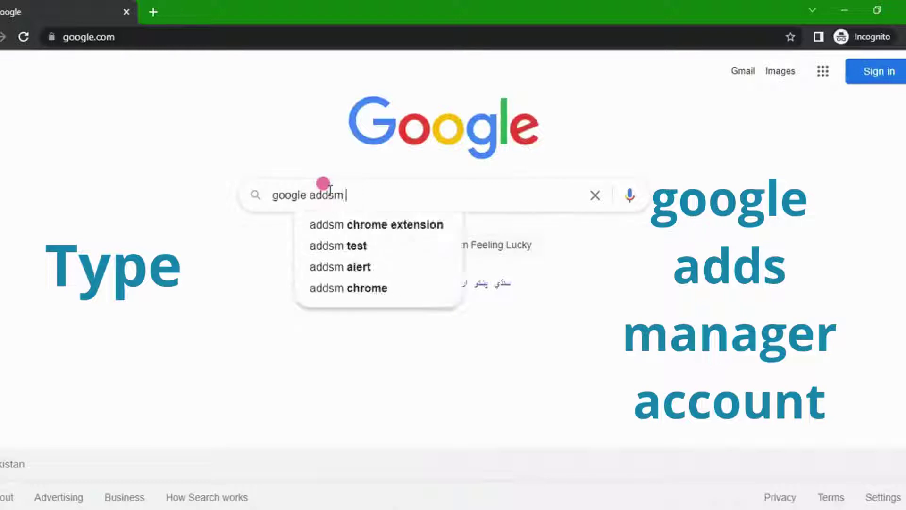
- Search Google for "google ads manager account"
{"action": "key", "text": "BackSpace"}
{"action": "type", "text": "manager"}
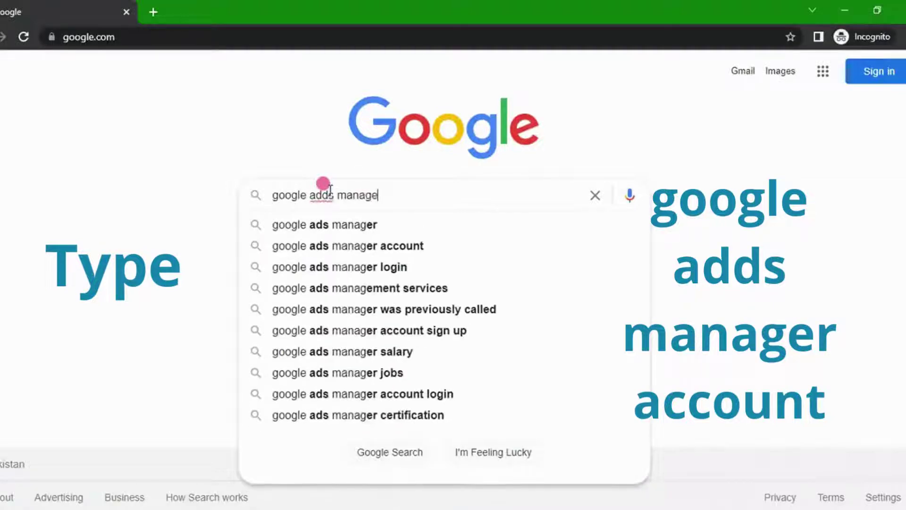
{"action": "key", "text": "Down"}
{"action": "key", "text": "Down"}
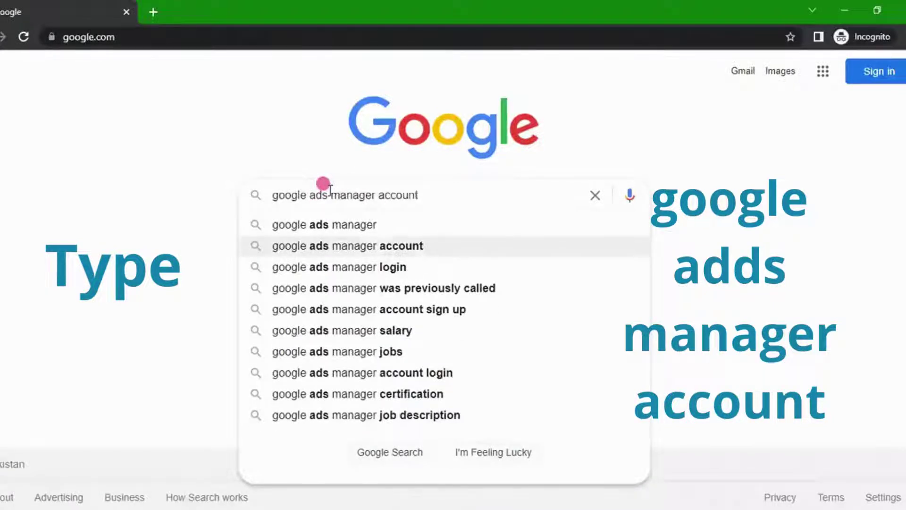
{"action": "key", "text": "Down"}
{"action": "key", "text": "Up"}
{"action": "key", "text": "Return"}
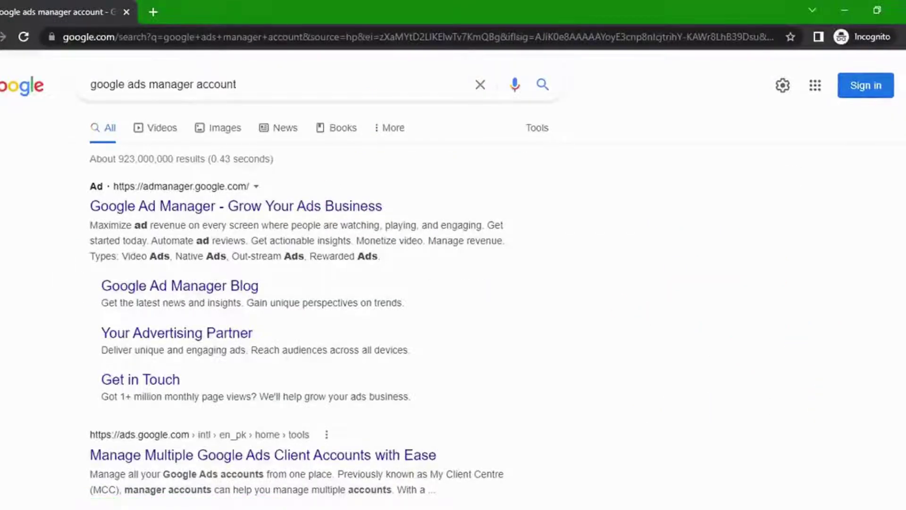
- Open the "Manage Multiple Google Ads Client Accounts with Ease" result and begin creating a manager account
{"action": "scroll", "coordinate": [296, 297], "scroll_direction": "down", "scroll_amount": 5}
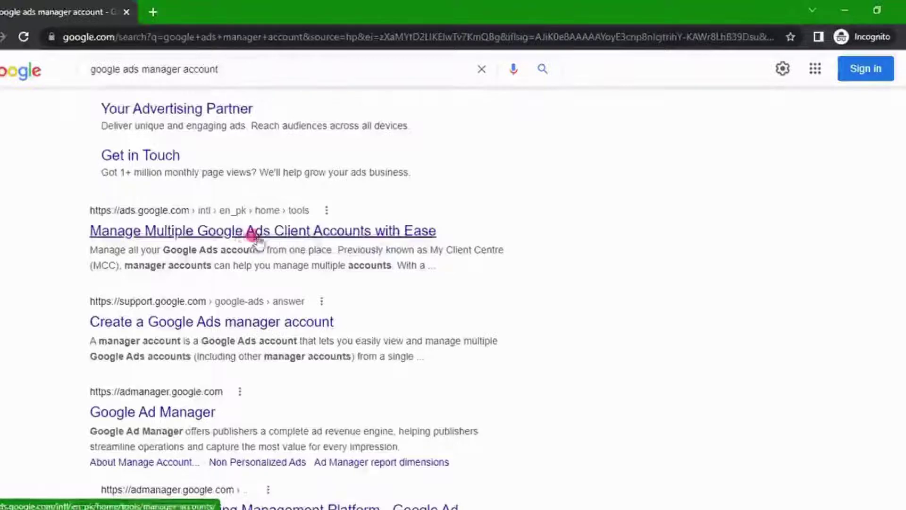
{"action": "left_click", "coordinate": [300, 236]}
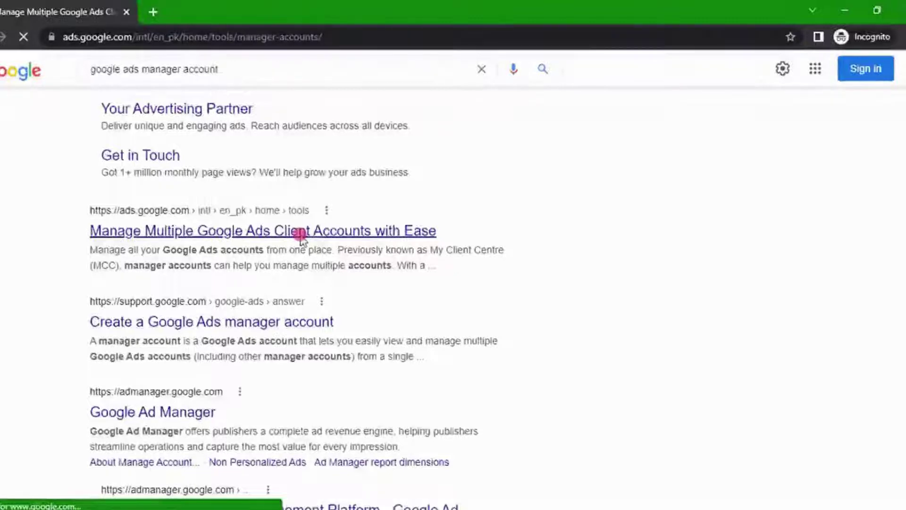
{"action": "scroll", "coordinate": [265, 231], "scroll_direction": "down", "scroll_amount": 7}
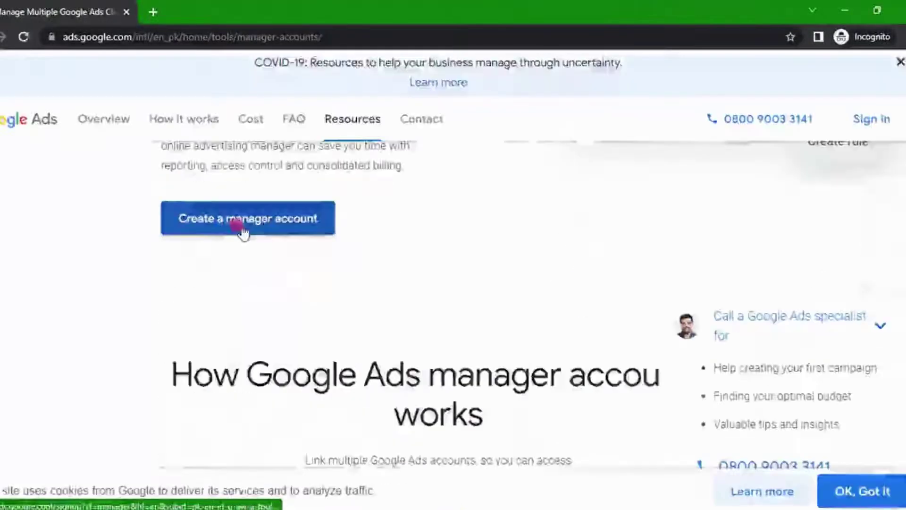
{"action": "left_click", "coordinate": [243, 232]}
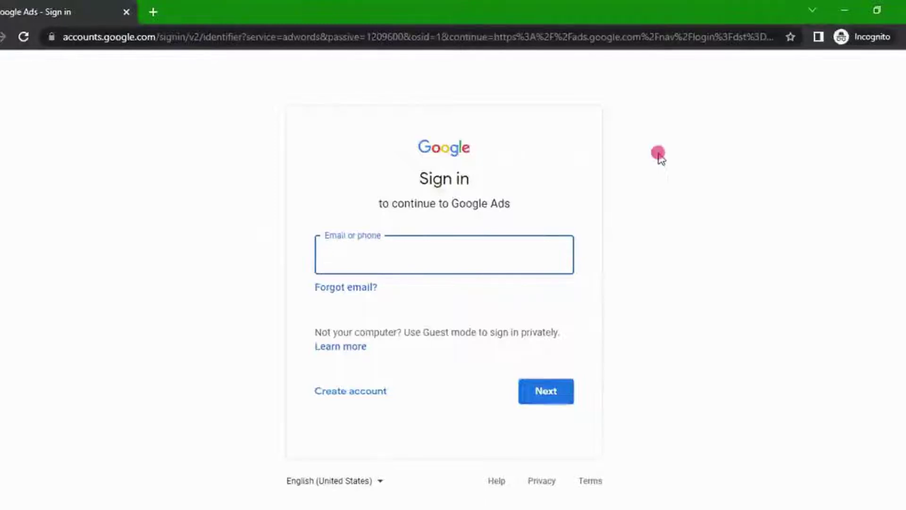
- Start creating a new Google Account for myself and enter the first and last name
{"action": "left_click", "coordinate": [332, 398]}
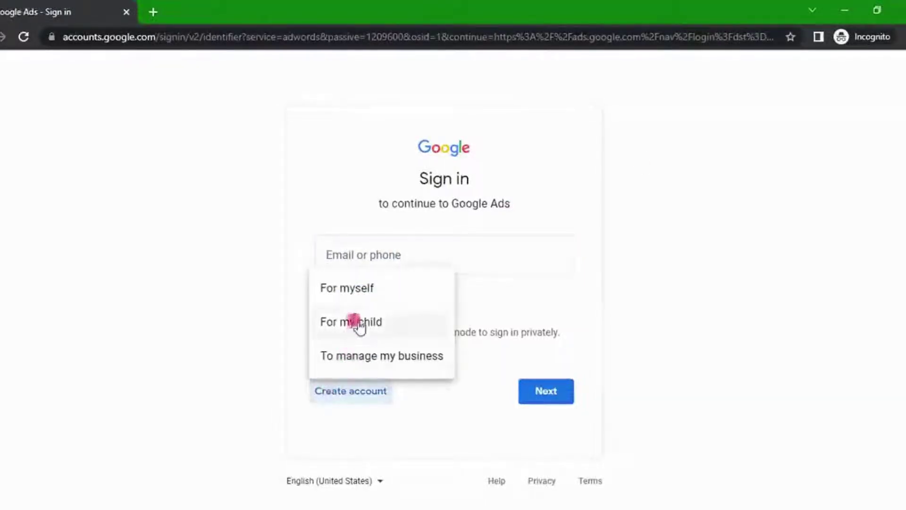
{"action": "left_click", "coordinate": [358, 296]}
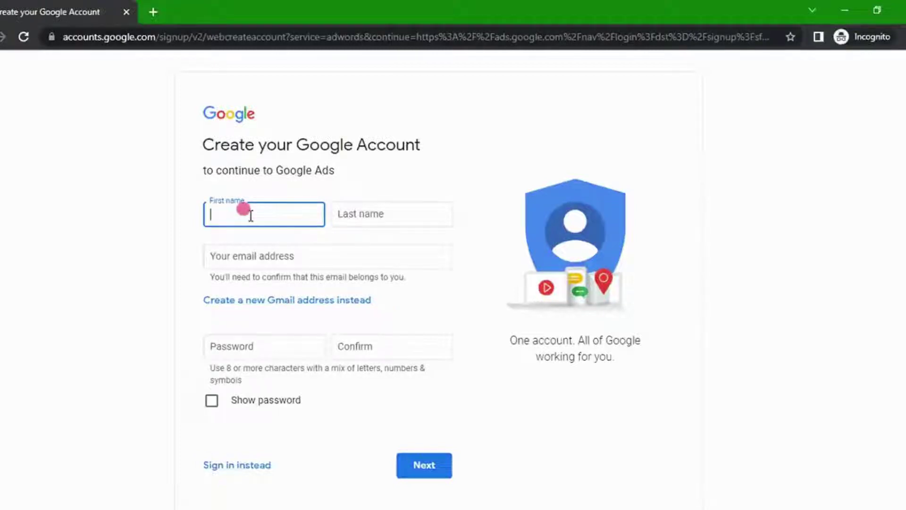
{"action": "left_click", "coordinate": [410, 203]}
{"action": "type", "text": "learning"}
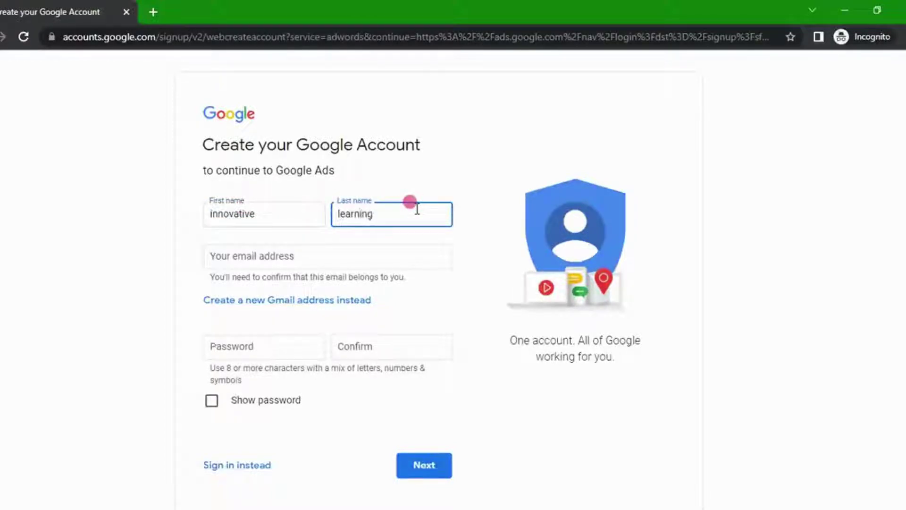
- Choose to create a new Gmail address and enter its username using only letters and numbers, without a hyphen
{"action": "left_click", "coordinate": [345, 248]}
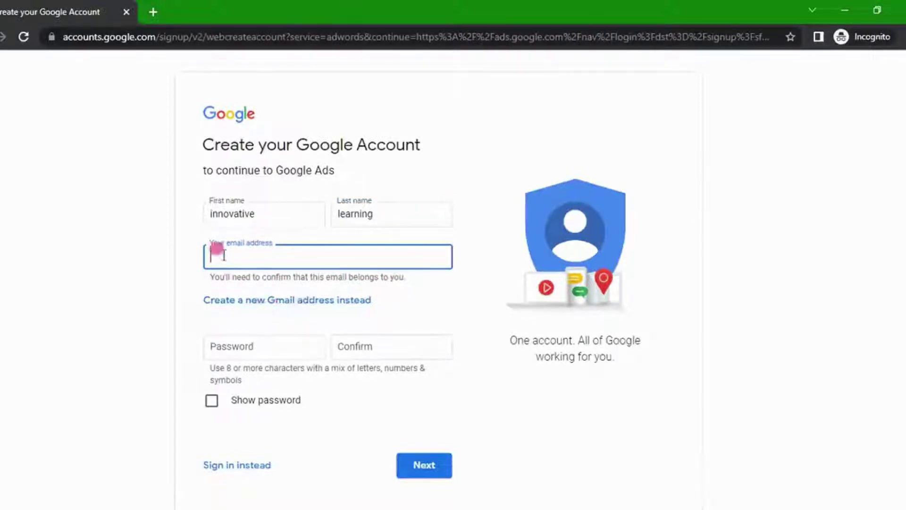
{"action": "left_click", "coordinate": [268, 302]}
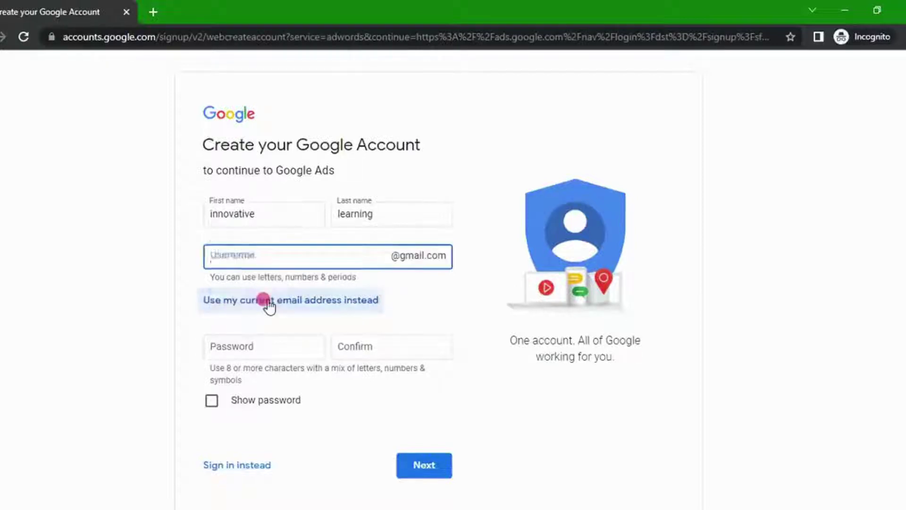
{"action": "left_click", "coordinate": [262, 255]}
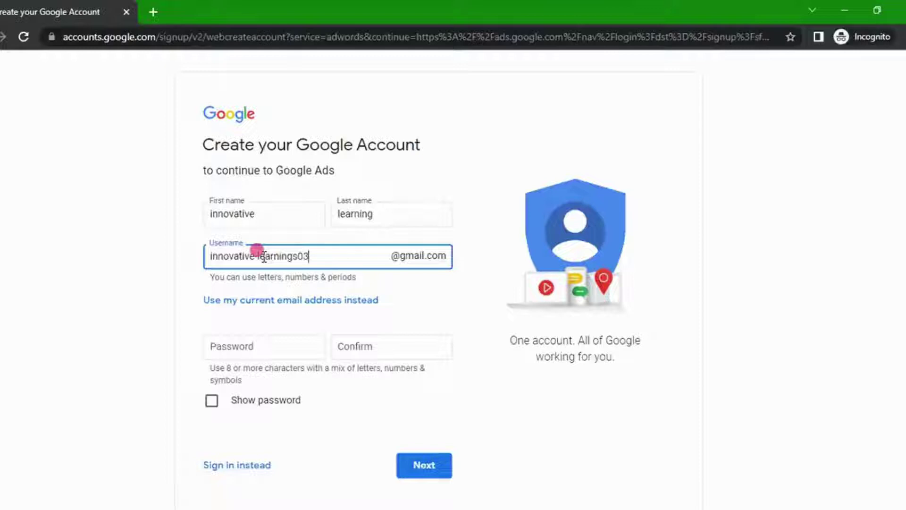
{"action": "left_click", "coordinate": [251, 347]}
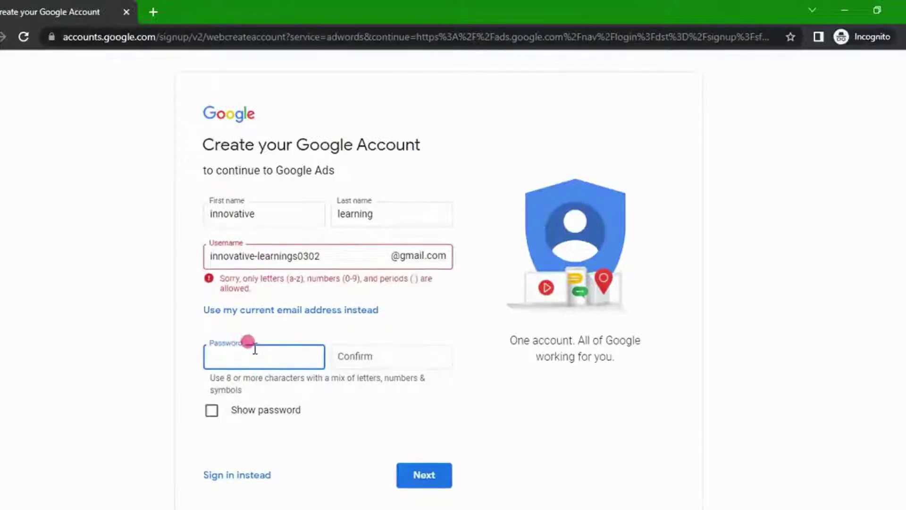
{"action": "left_click", "coordinate": [258, 256]}
{"action": "key", "text": "BackSpace"}
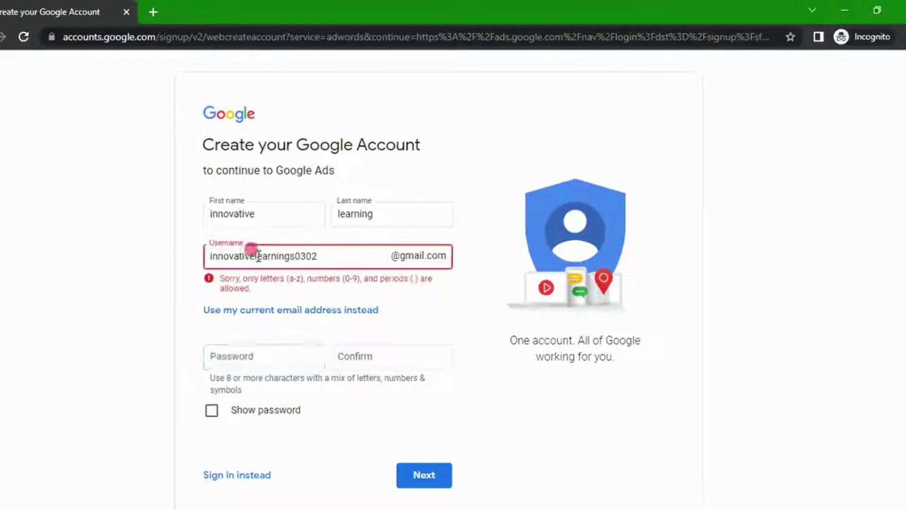
- Enter the account password, repeat it in the confirmation field and continue to the personal details
{"action": "left_click", "coordinate": [277, 349]}
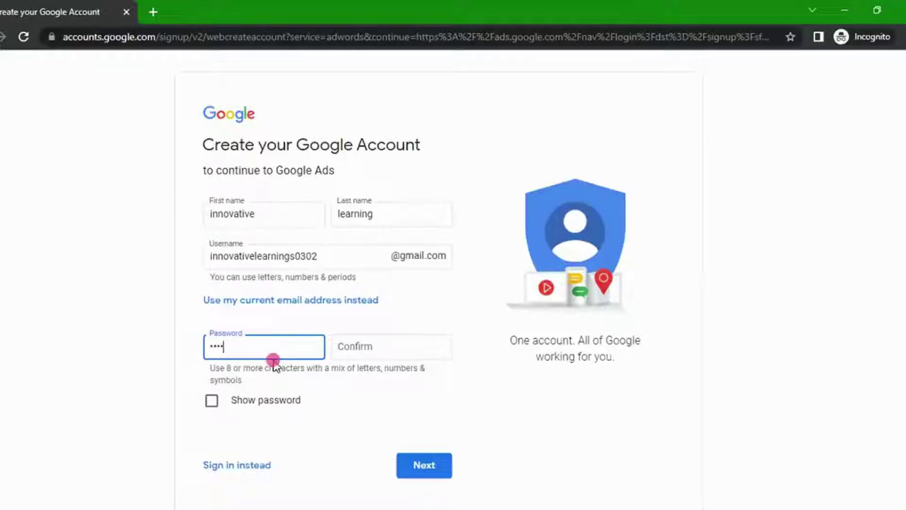
{"action": "left_click", "coordinate": [369, 342]}
{"action": "type", "text": "i"}
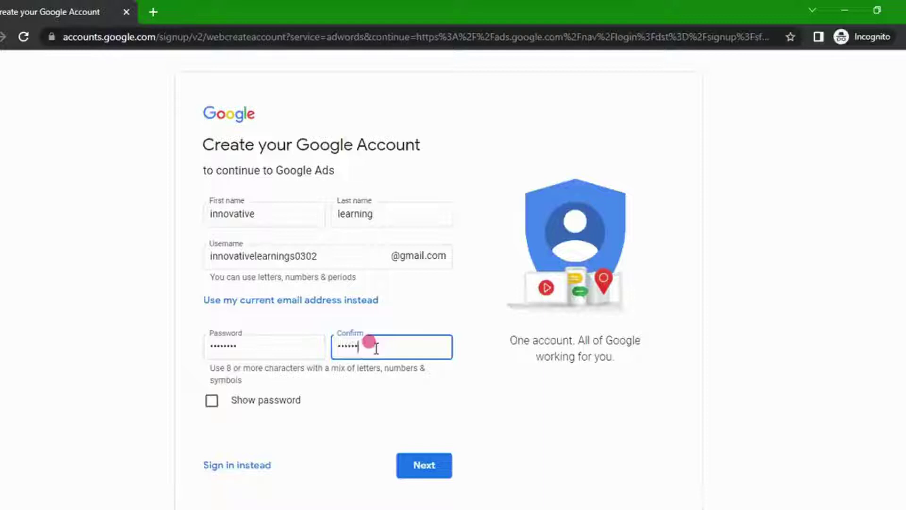
{"action": "left_click", "coordinate": [411, 472]}
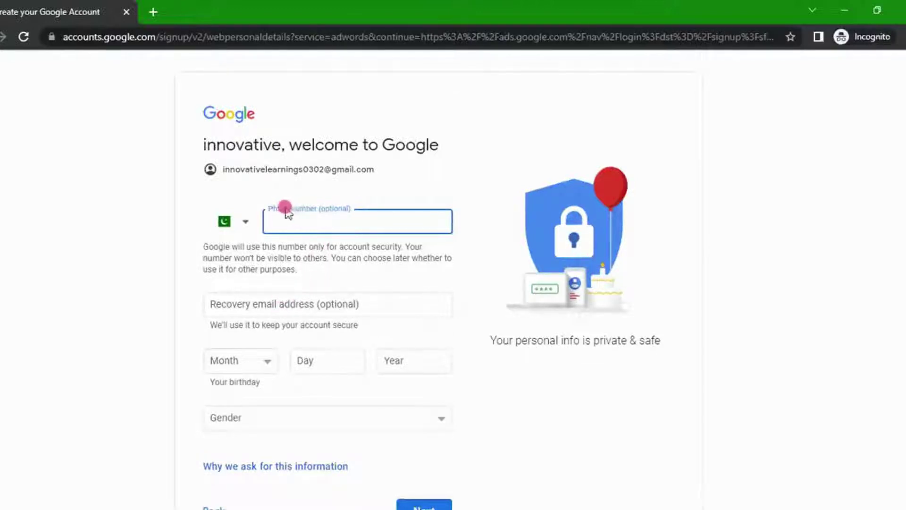
- Fill in the date of birth, set the gender to Male and continue without a phone number or recovery email
{"action": "scroll", "coordinate": [432, 292], "scroll_direction": "down", "scroll_amount": 2}
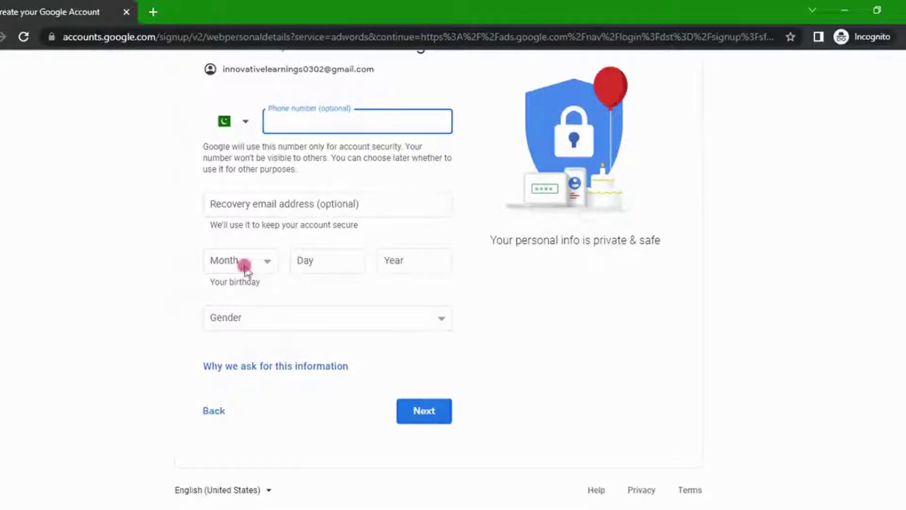
{"action": "left_click", "coordinate": [269, 259]}
{"action": "left_click", "coordinate": [255, 330]}
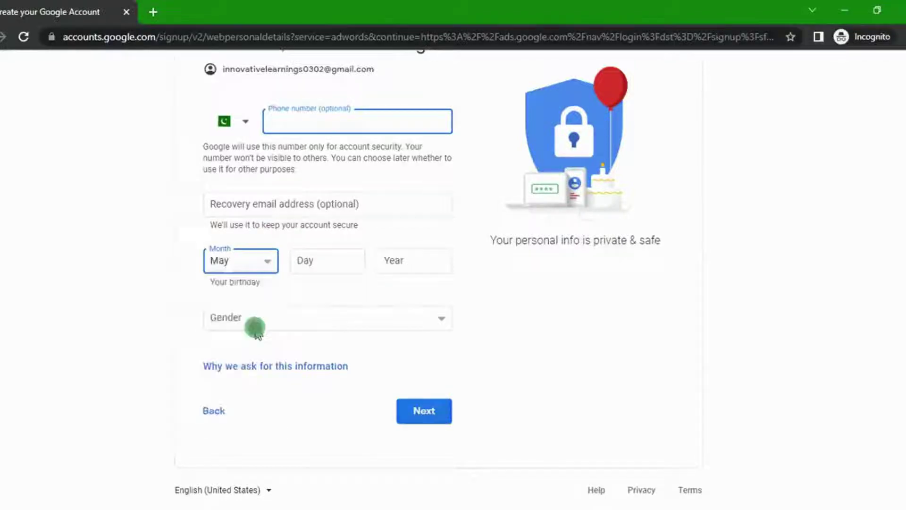
{"action": "left_click", "coordinate": [333, 249]}
{"action": "type", "text": "25"}
{"action": "left_click", "coordinate": [400, 251]}
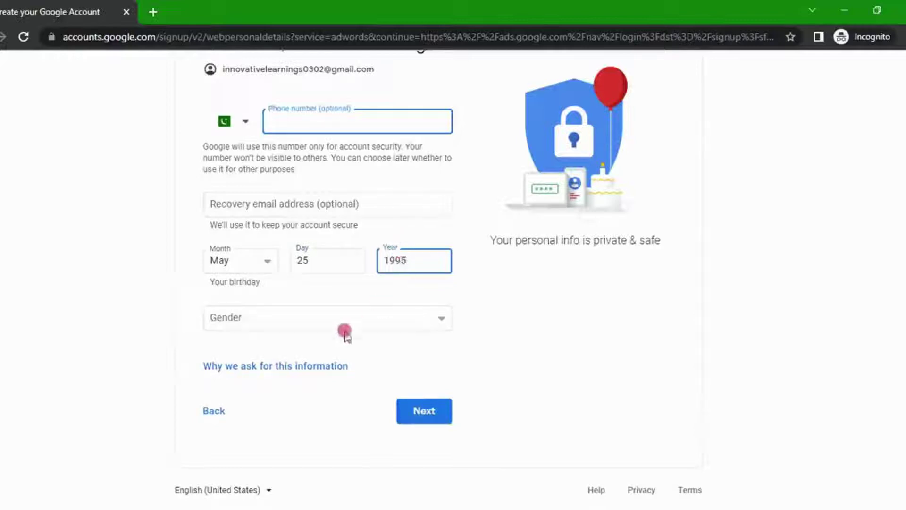
{"action": "left_click", "coordinate": [338, 319]}
{"action": "left_click", "coordinate": [324, 350]}
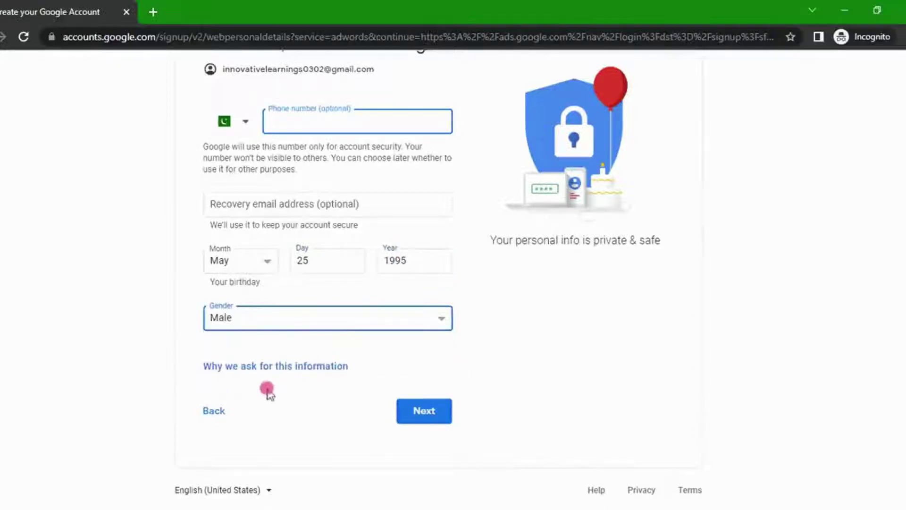
{"action": "left_click", "coordinate": [417, 411]}
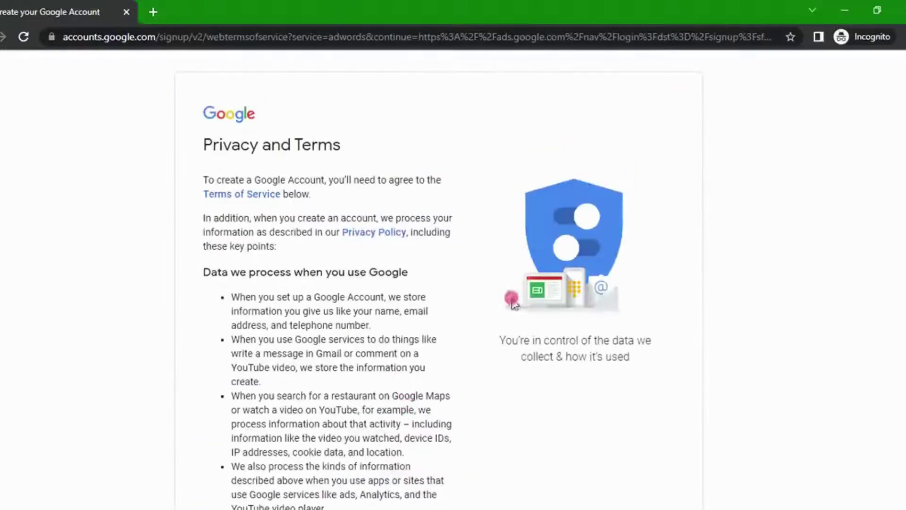
- Go through Google's Privacy and Terms to the end and agree to them
{"action": "scroll", "coordinate": [415, 411], "scroll_direction": "down", "scroll_amount": 6}
{"action": "scroll", "coordinate": [561, 401], "scroll_direction": "down", "scroll_amount": 9}
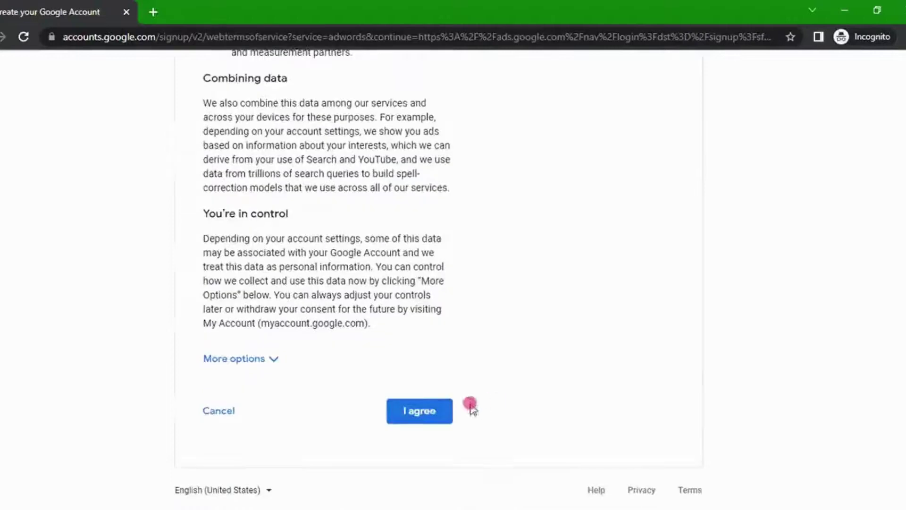
{"action": "left_click", "coordinate": [417, 413]}
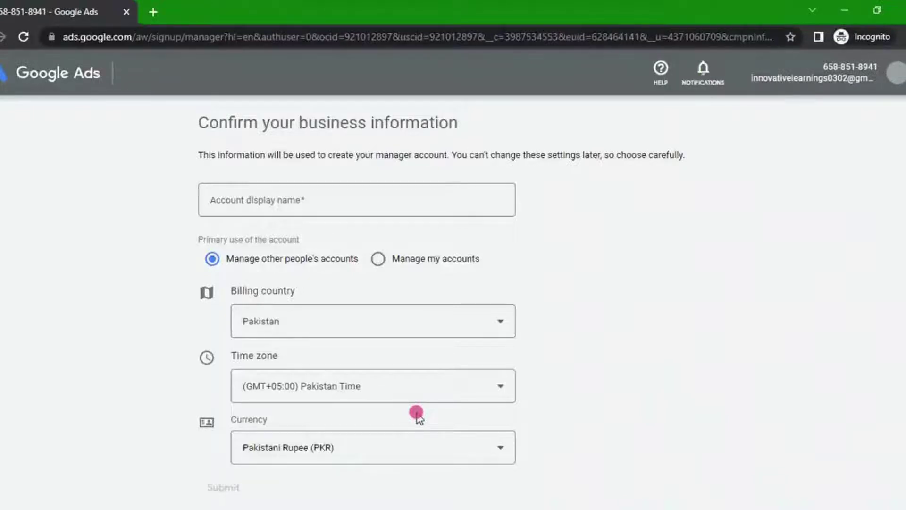
- Set the manager account's display name to "innovative learning"
{"action": "left_click", "coordinate": [255, 196]}
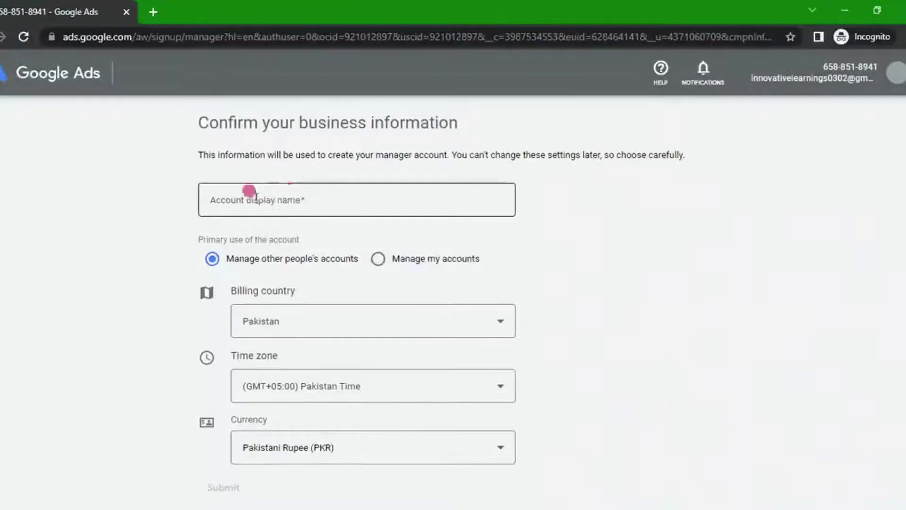
{"action": "left_click", "coordinate": [250, 203]}
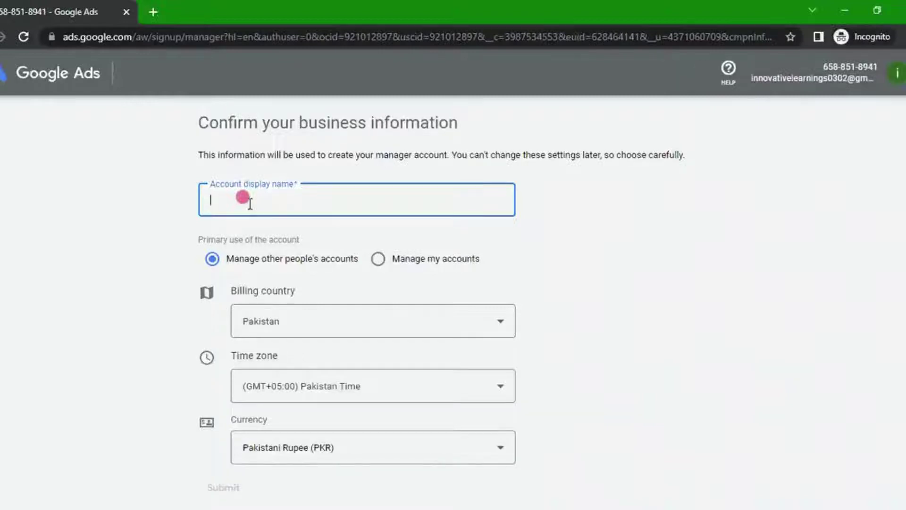
{"action": "type", "text": "I"}
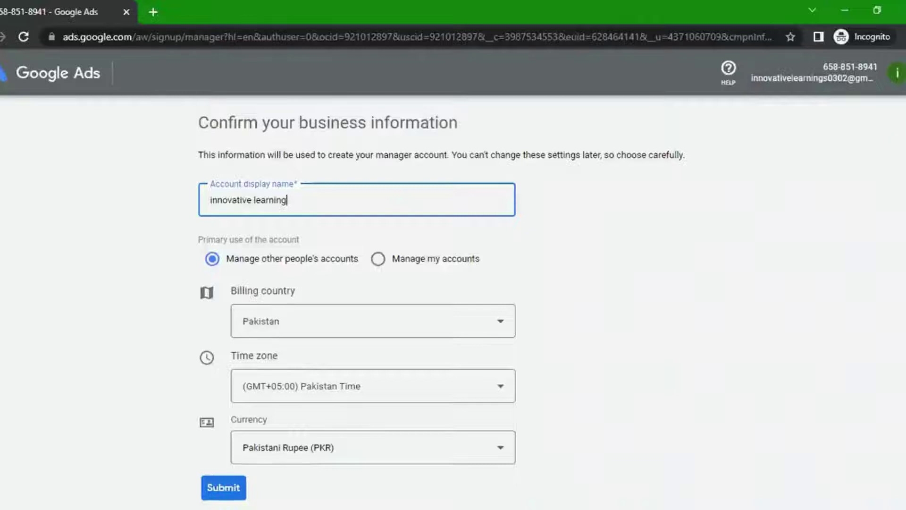
- Check the currency options, keep Pakistani Rupee (PKR) and submit the business information
{"action": "scroll", "coordinate": [342, 303], "scroll_direction": "down", "scroll_amount": 1}
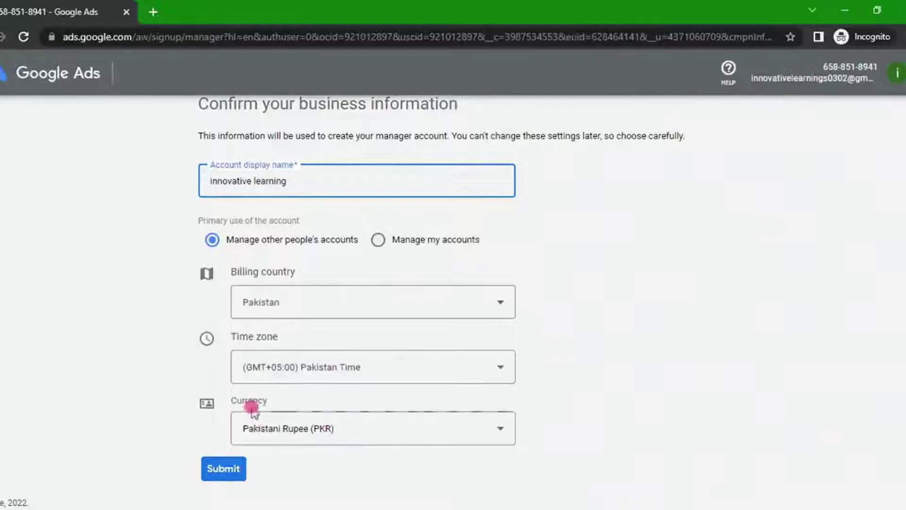
{"action": "left_click", "coordinate": [304, 431]}
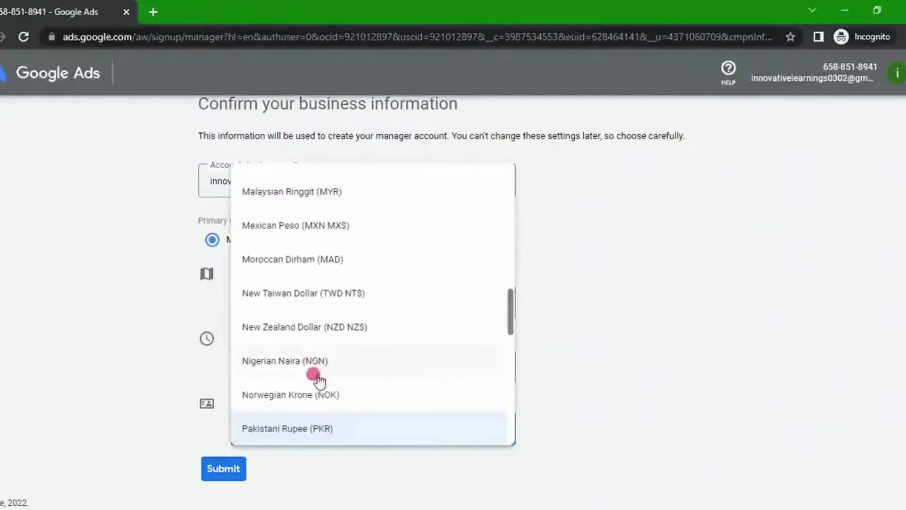
{"action": "left_click", "coordinate": [575, 405]}
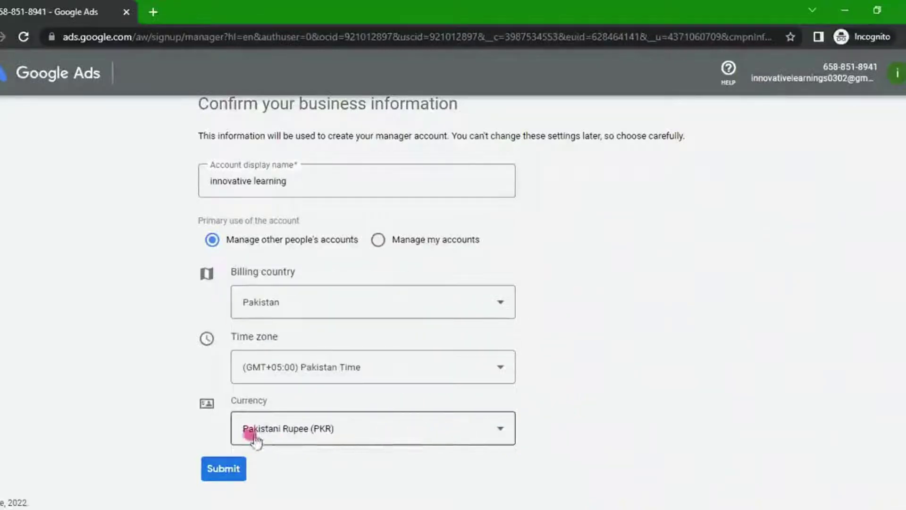
{"action": "left_click", "coordinate": [216, 481]}
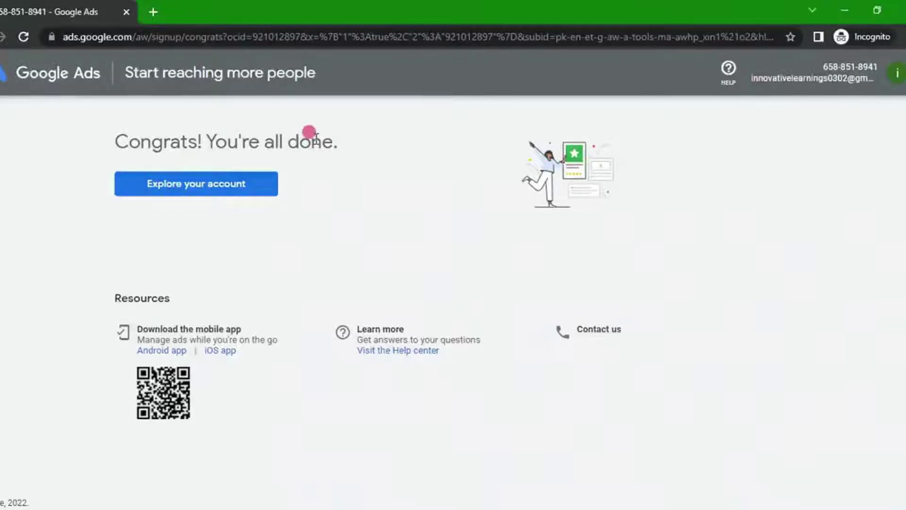
- Open the new manager account's overview and dismiss the Sensitive Events Policy notice, leaving the date range as it is
{"action": "left_click", "coordinate": [193, 190]}
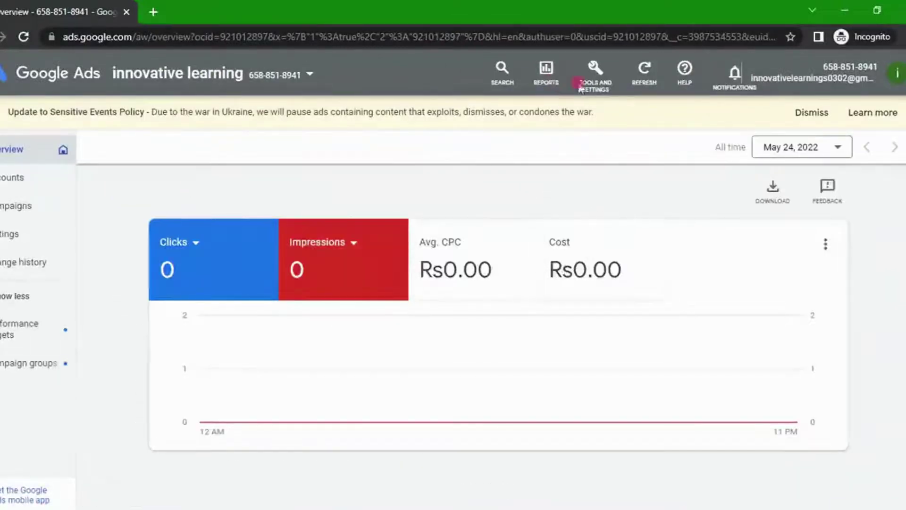
{"action": "left_click", "coordinate": [805, 113]}
{"action": "left_click", "coordinate": [801, 112]}
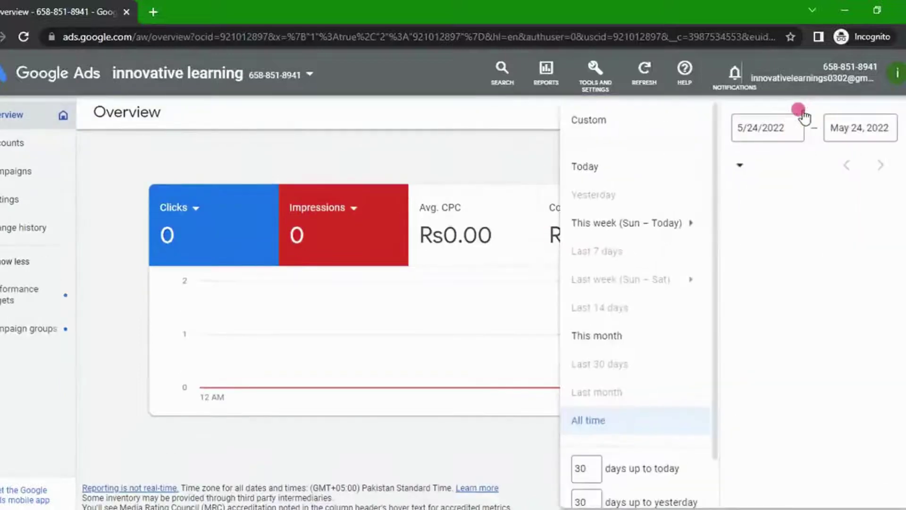
{"action": "left_click", "coordinate": [293, 150]}
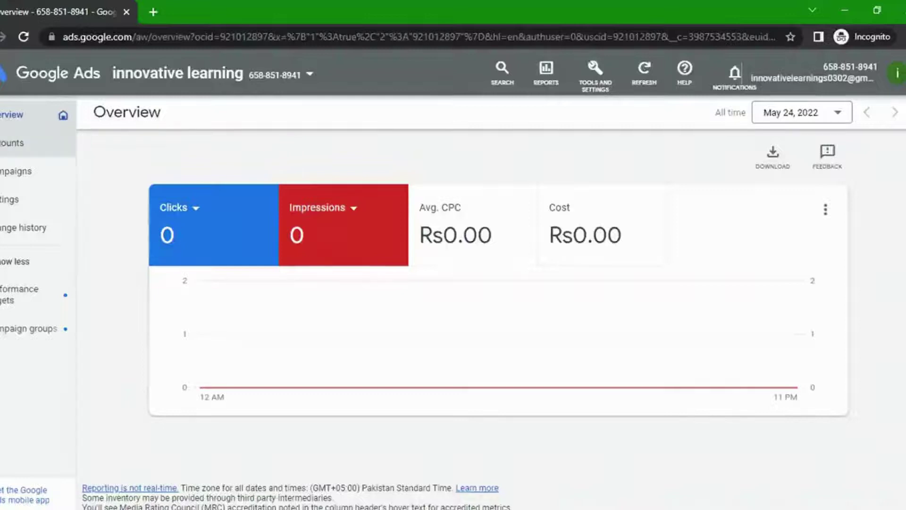
- Start creating a new Google Ads account under the manager account and name it "my-business-account"
{"action": "left_click", "coordinate": [4, 150]}
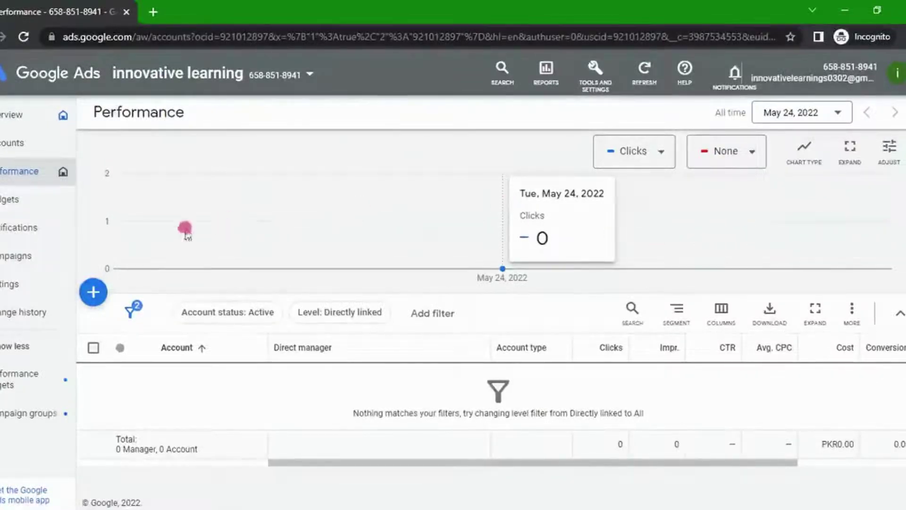
{"action": "left_click", "coordinate": [94, 293]}
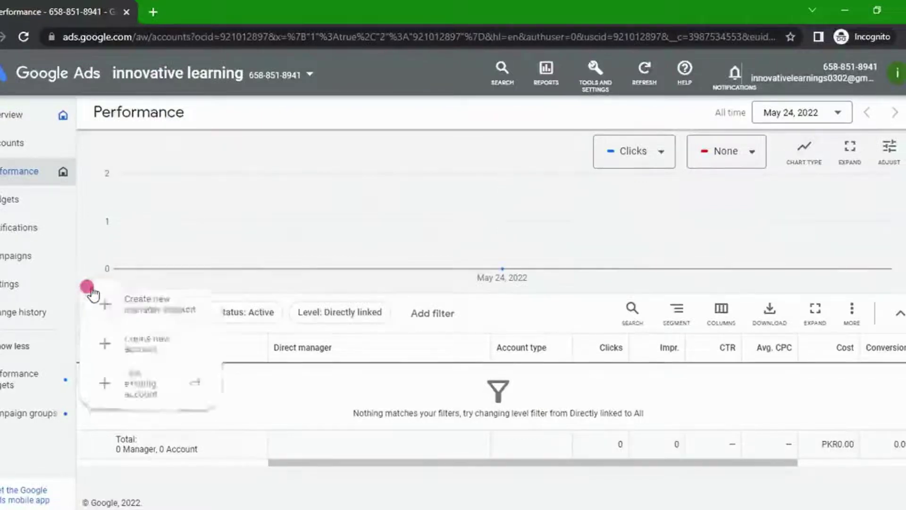
{"action": "left_click", "coordinate": [131, 350]}
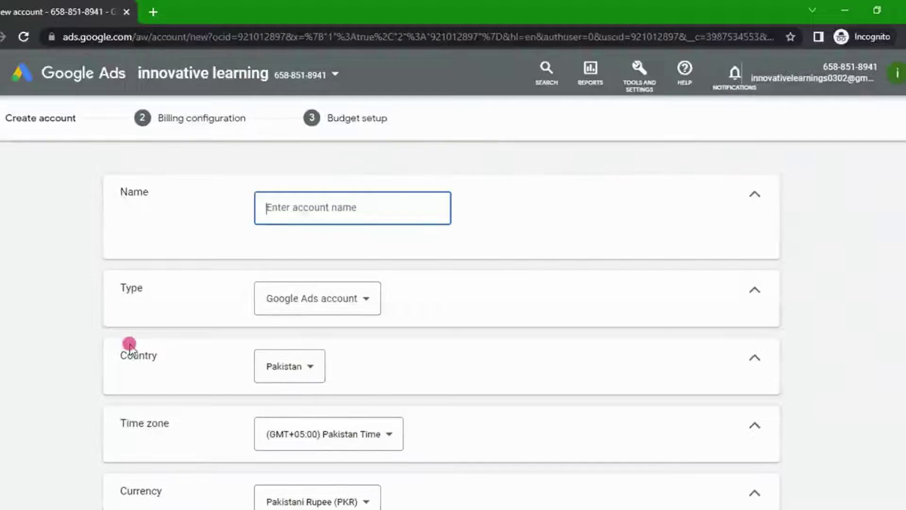
{"action": "left_click", "coordinate": [298, 196]}
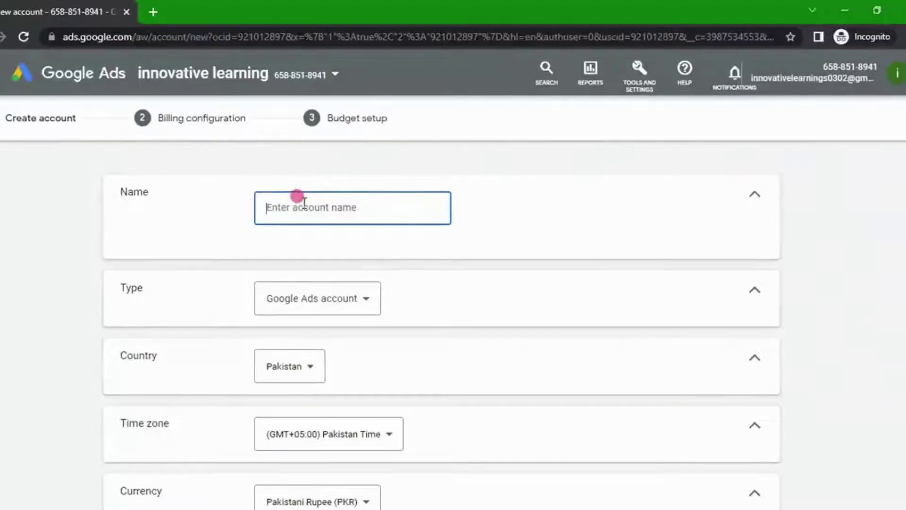
{"action": "type", "text": "m"}
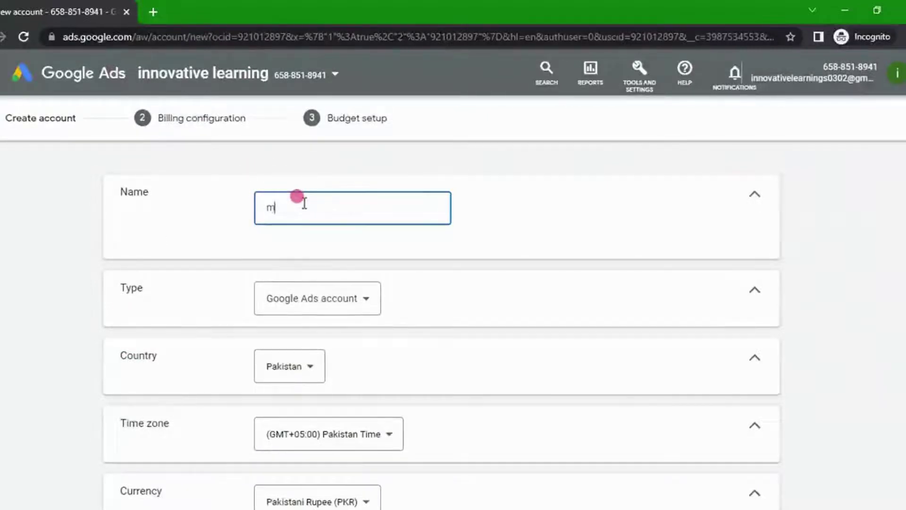
{"action": "type", "text": "y-business-account"}
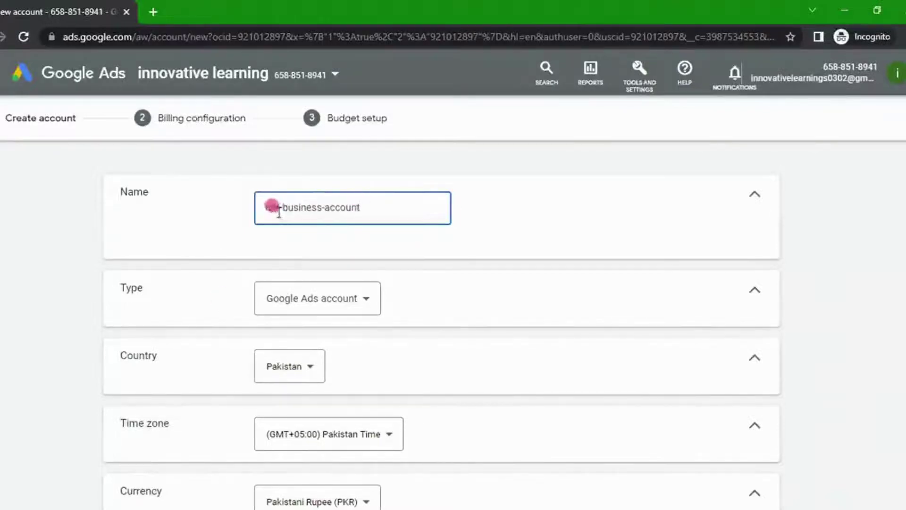
- Keep the preset account type, country, time zone and currency, invite no users, and save the new account
{"action": "scroll", "coordinate": [547, 207], "scroll_direction": "down", "scroll_amount": 2}
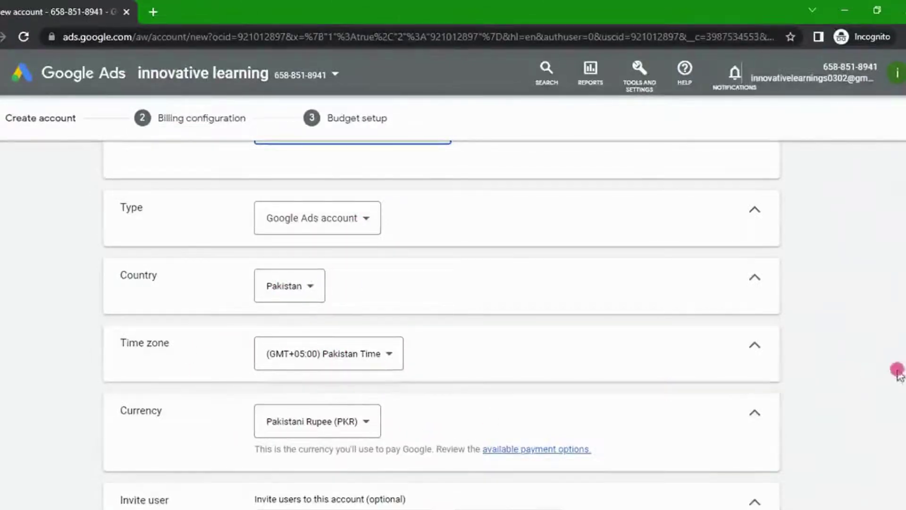
{"action": "scroll", "coordinate": [896, 370], "scroll_direction": "down", "scroll_amount": 3}
{"action": "scroll", "coordinate": [696, 478], "scroll_direction": "down", "scroll_amount": 1}
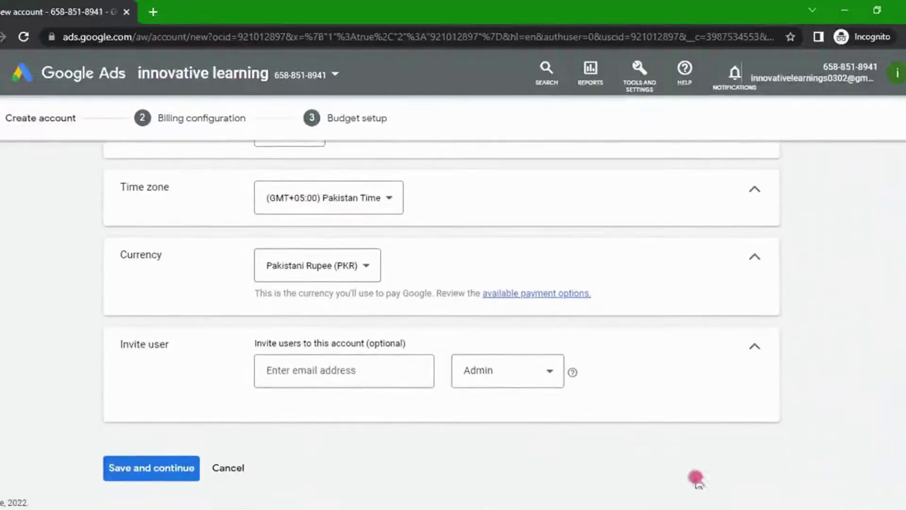
{"action": "left_click", "coordinate": [159, 470]}
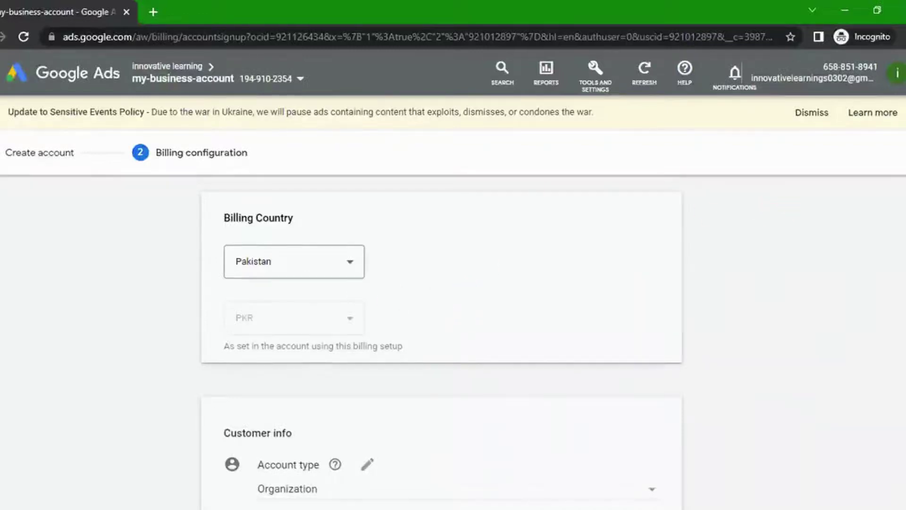
- Look through the billing configuration form to the end, then cancel the billing setup and confirm the cancellation
{"action": "scroll", "coordinate": [442, 330], "scroll_direction": "down", "scroll_amount": 4}
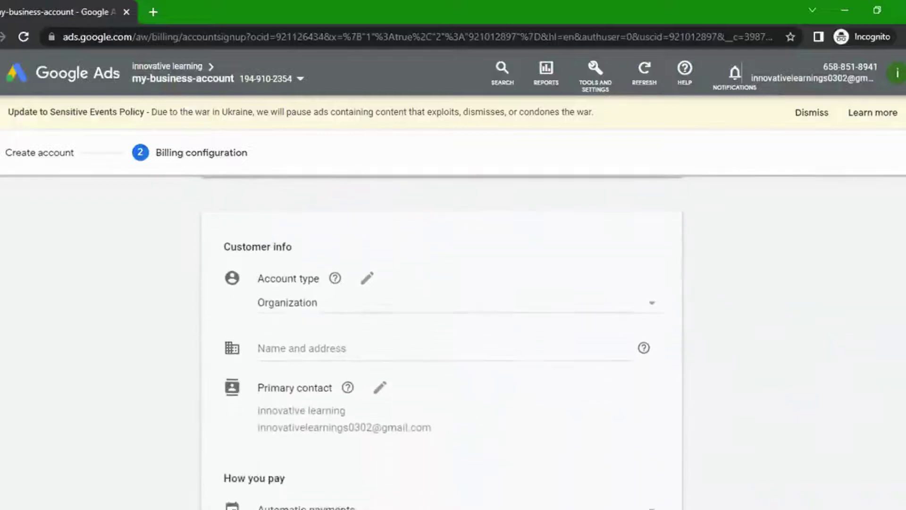
{"action": "scroll", "coordinate": [441, 330], "scroll_direction": "down", "scroll_amount": 4}
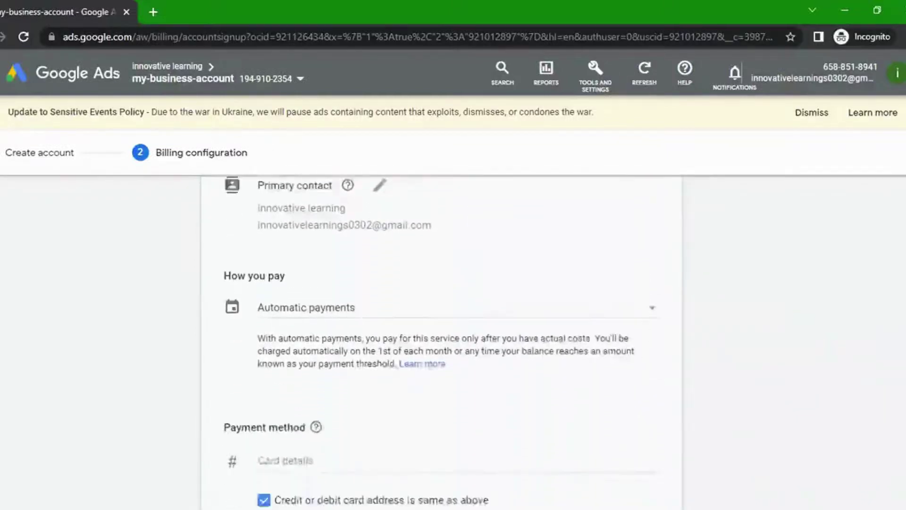
{"action": "scroll", "coordinate": [442, 330], "scroll_direction": "down", "scroll_amount": 7}
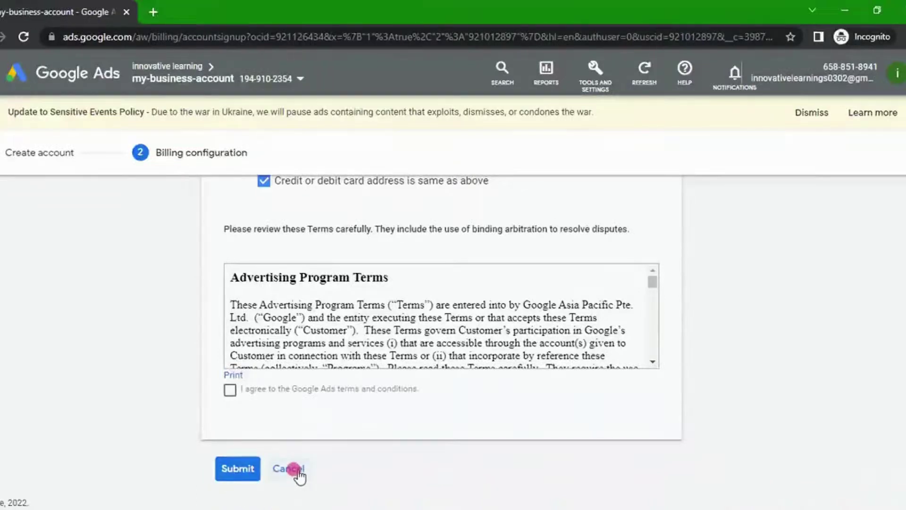
{"action": "left_click", "coordinate": [288, 469]}
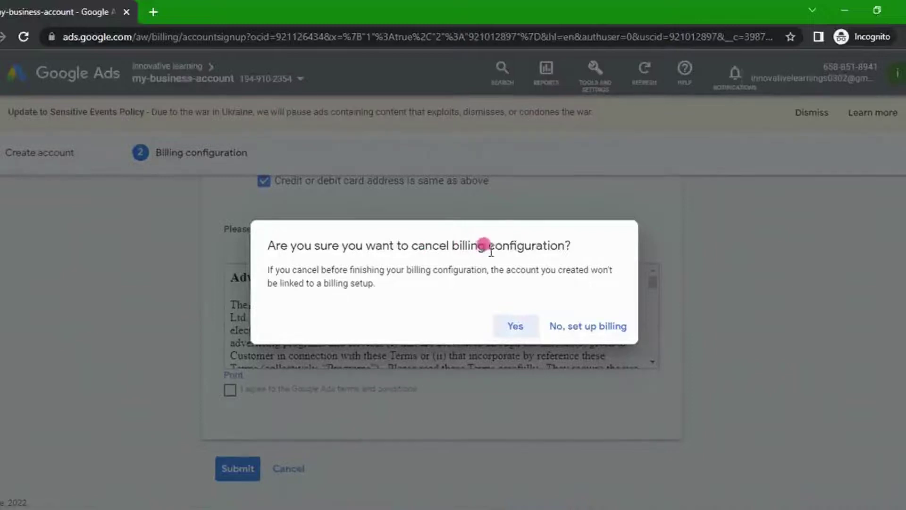
{"action": "left_click", "coordinate": [515, 327]}
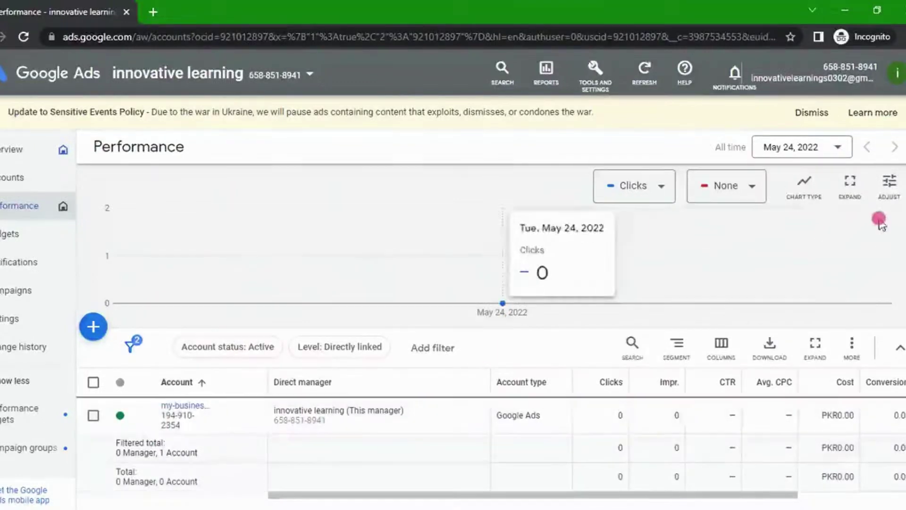
- Open my-business-account from the manager's account list and dismiss the "Discover new insights" tip
{"action": "scroll", "coordinate": [287, 349], "scroll_direction": "down", "scroll_amount": 1}
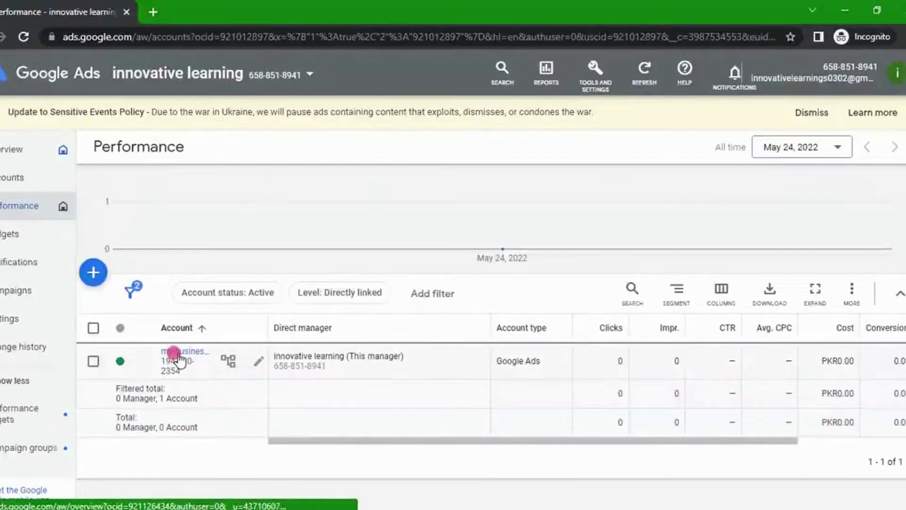
{"action": "left_click", "coordinate": [184, 355]}
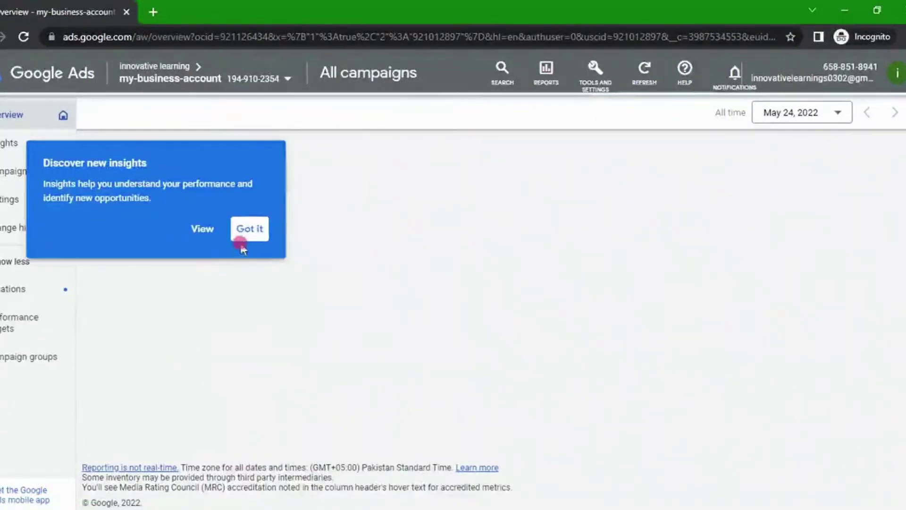
{"action": "left_click", "coordinate": [250, 229]}
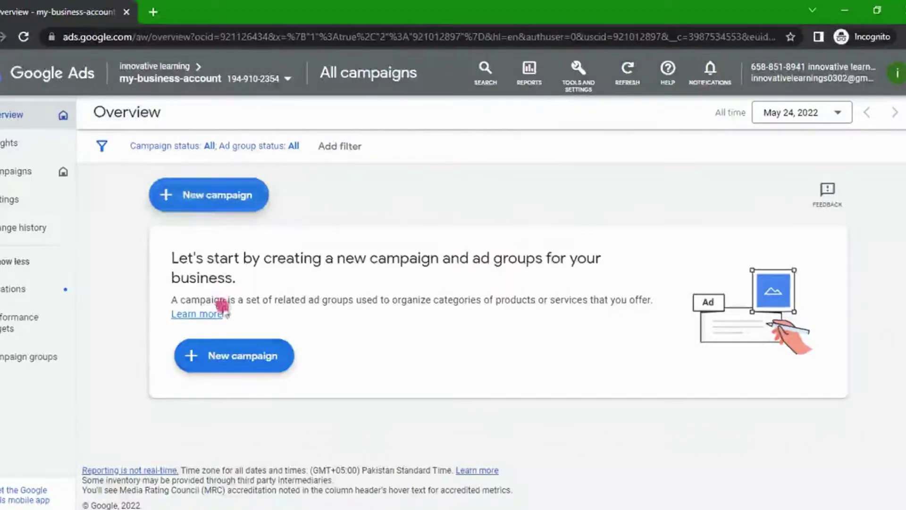
- Start a new campaign in my-business-account
{"action": "left_click", "coordinate": [209, 200]}
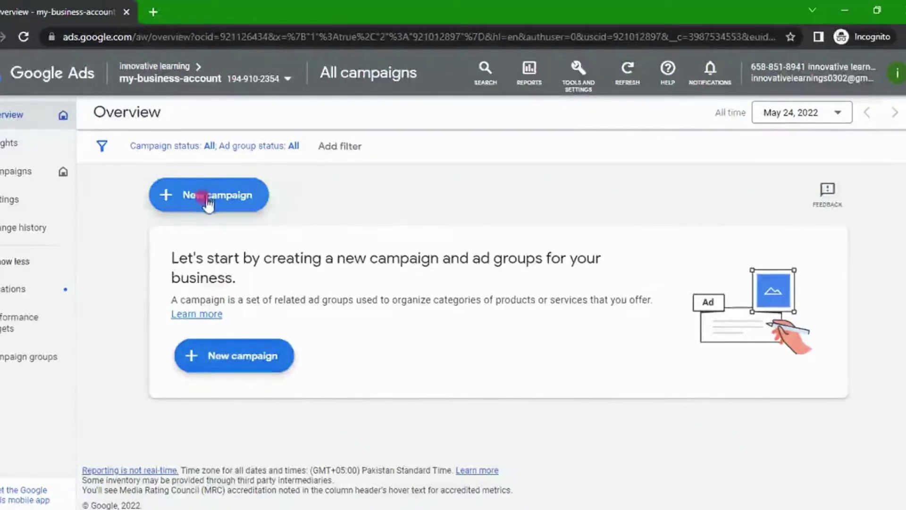